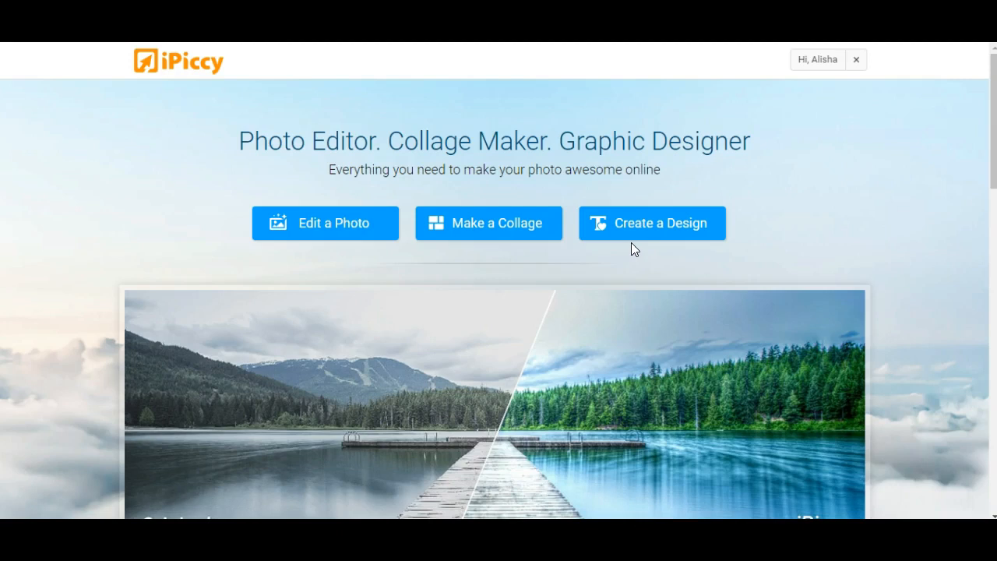
- Start editing a photo and load the "white" image from the photo library as the canvas
{"action": "left_click", "coordinate": [327, 231]}
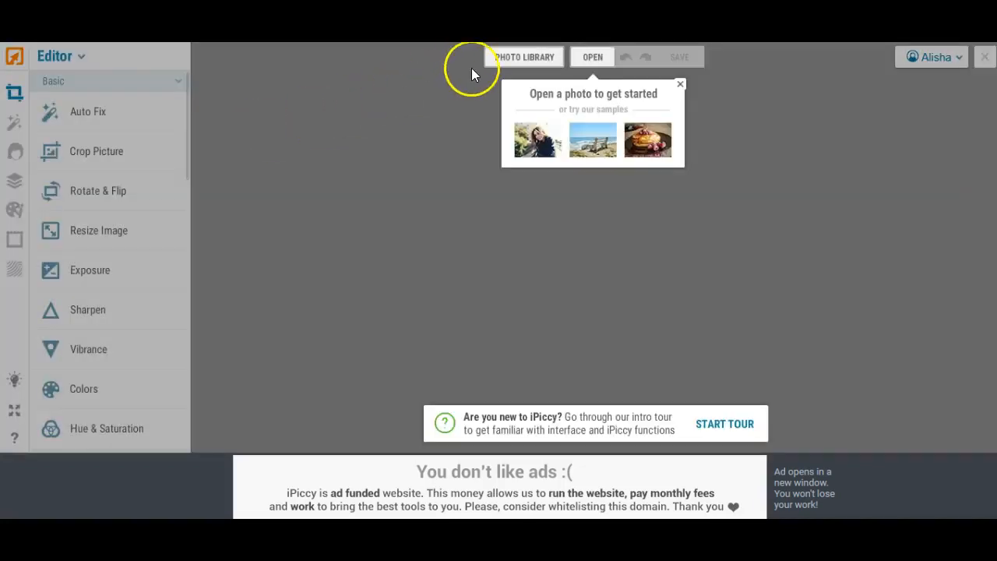
{"action": "left_click", "coordinate": [514, 60]}
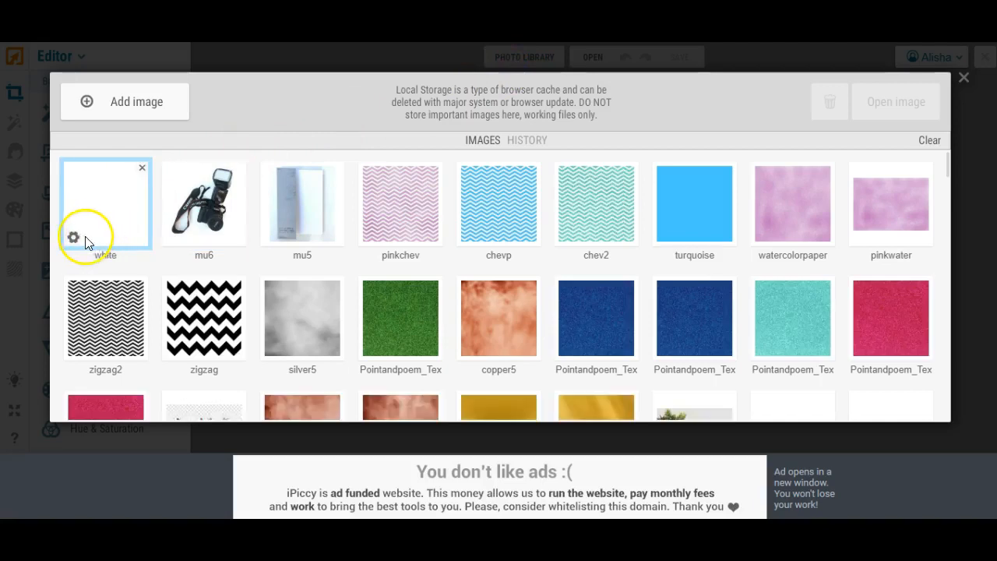
{"action": "left_click", "coordinate": [74, 236]}
{"action": "left_click", "coordinate": [76, 201]}
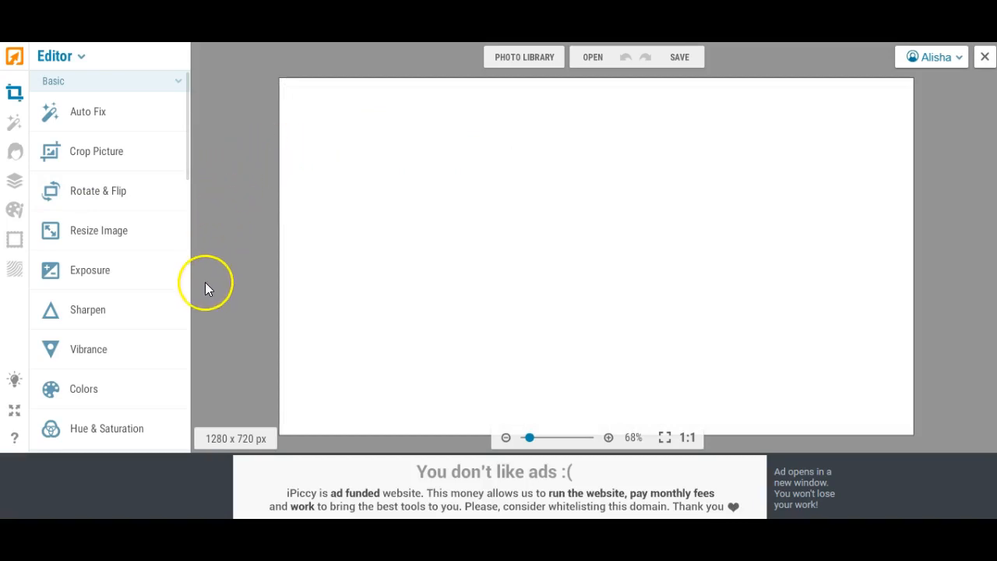
- Set up the Painter brush with 50% opacity, the 50 px speckled tip, a 94 px diameter and 6% scatter
{"action": "left_click", "coordinate": [16, 218]}
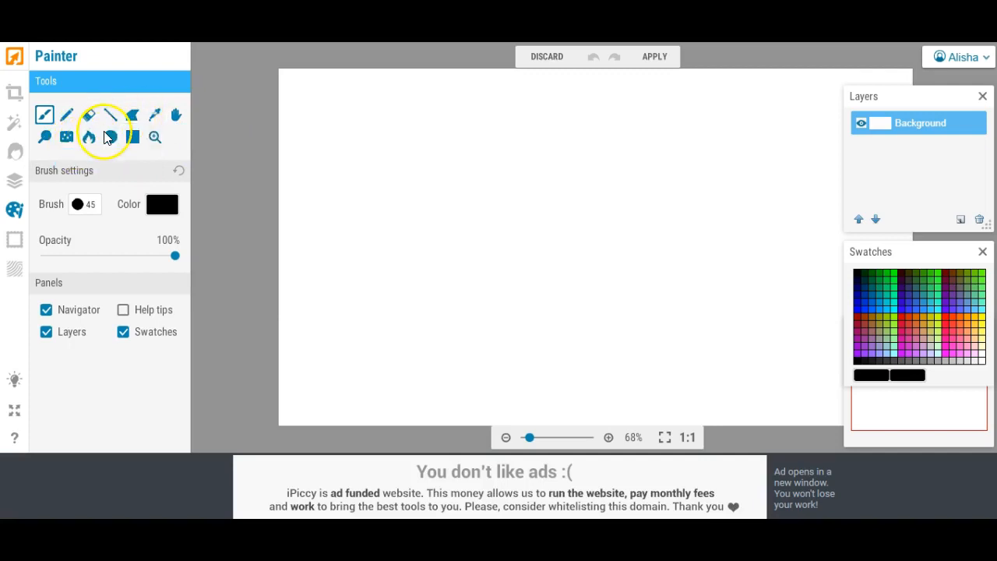
{"action": "left_click", "coordinate": [45, 115]}
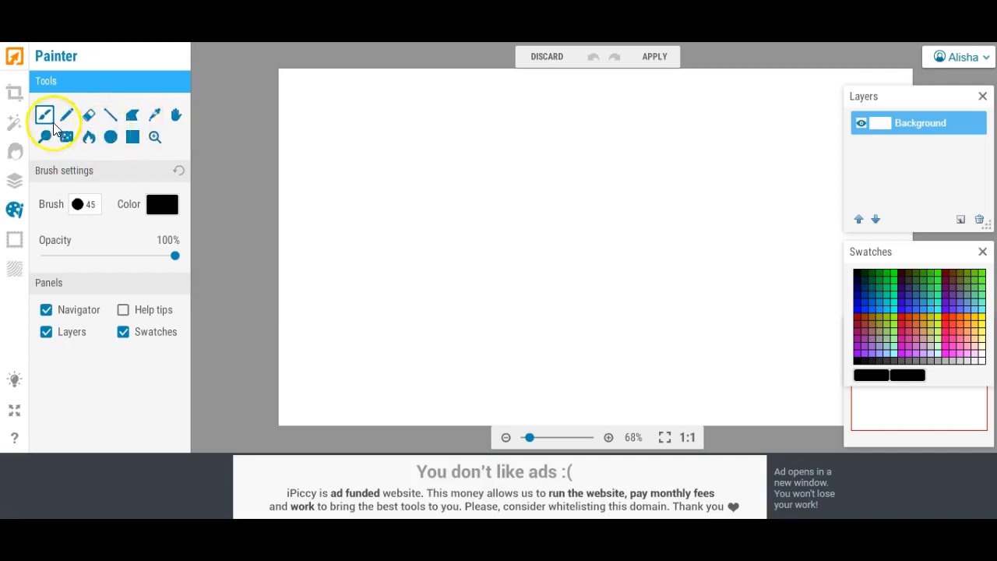
{"action": "left_click", "coordinate": [86, 205]}
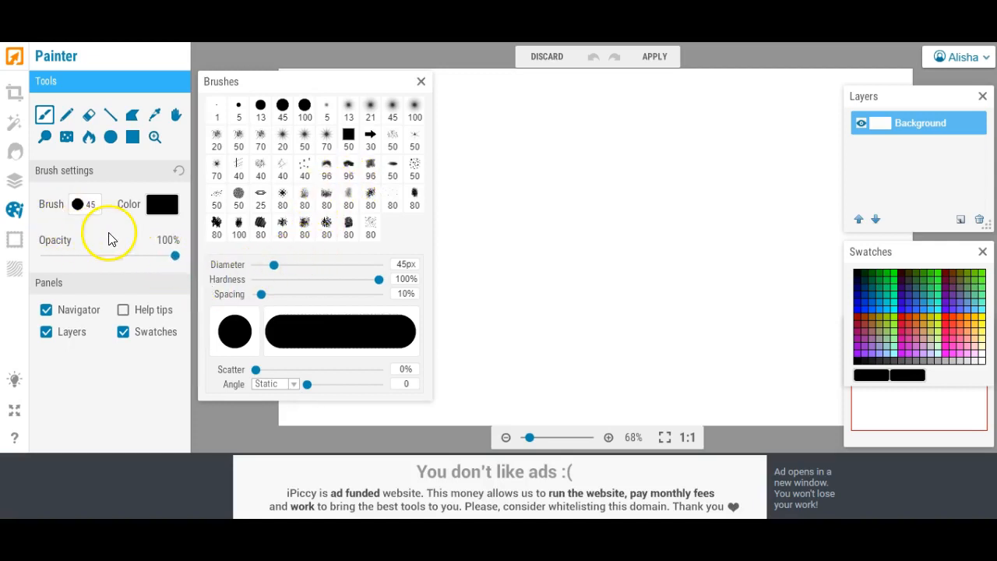
{"action": "left_click_drag", "start_coordinate": [173, 264], "coordinate": [110, 258]}
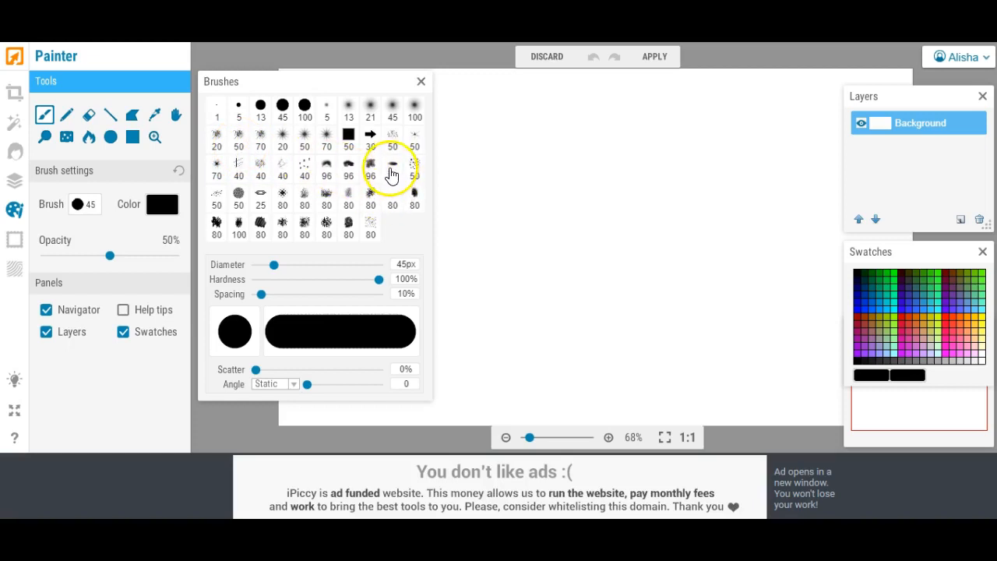
{"action": "left_click", "coordinate": [238, 147]}
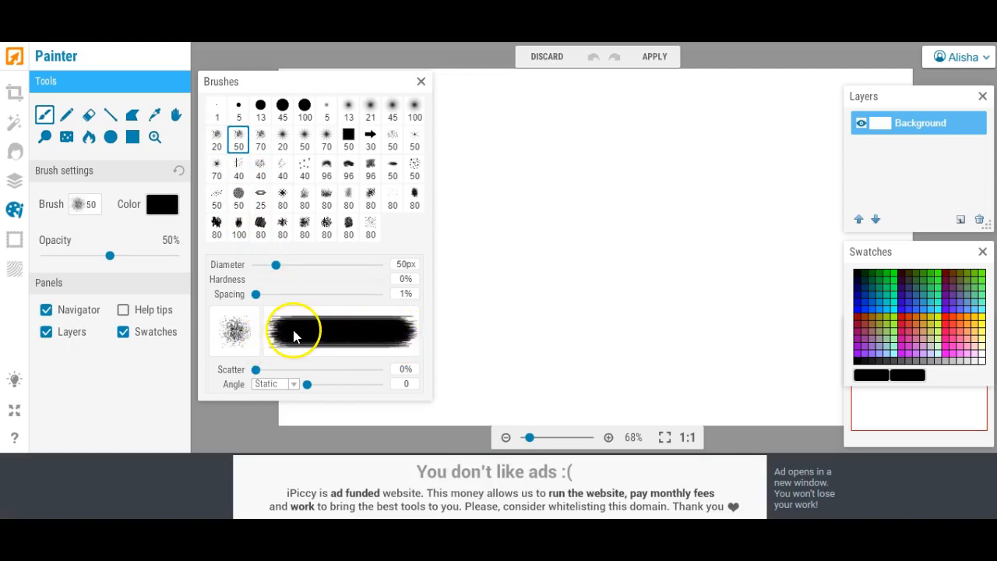
{"action": "left_click_drag", "start_coordinate": [277, 266], "coordinate": [293, 268]}
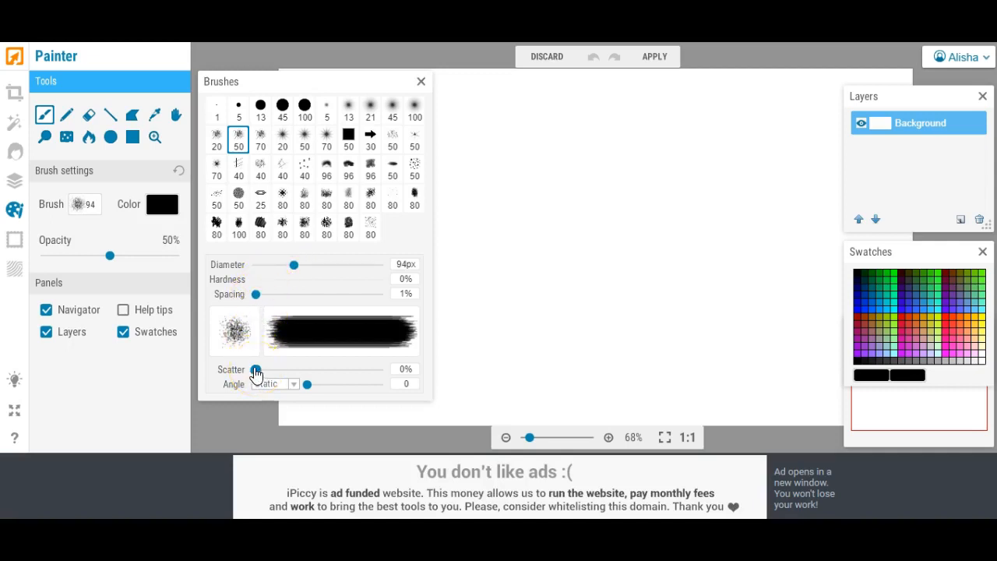
{"action": "left_click_drag", "start_coordinate": [257, 368], "coordinate": [258, 372]}
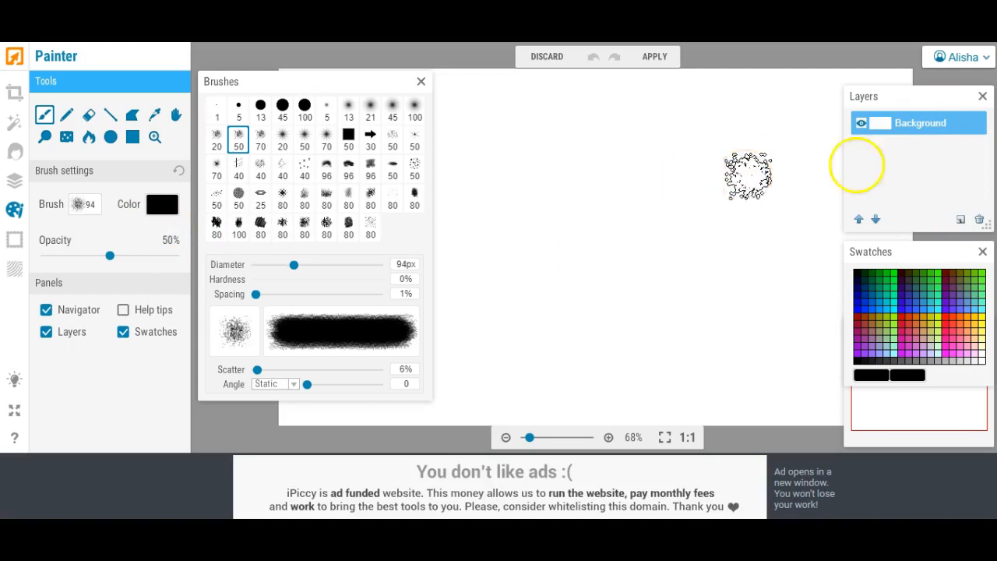
- Close the Layers, Swatches, Navigator and Brushes windows to clear the canvas area
{"action": "left_click", "coordinate": [983, 98]}
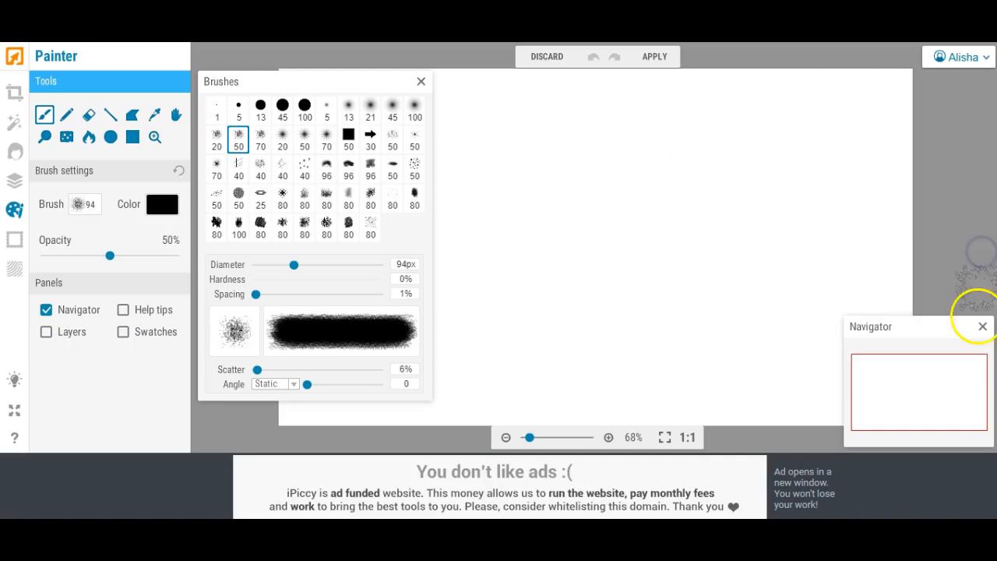
{"action": "left_click", "coordinate": [983, 328]}
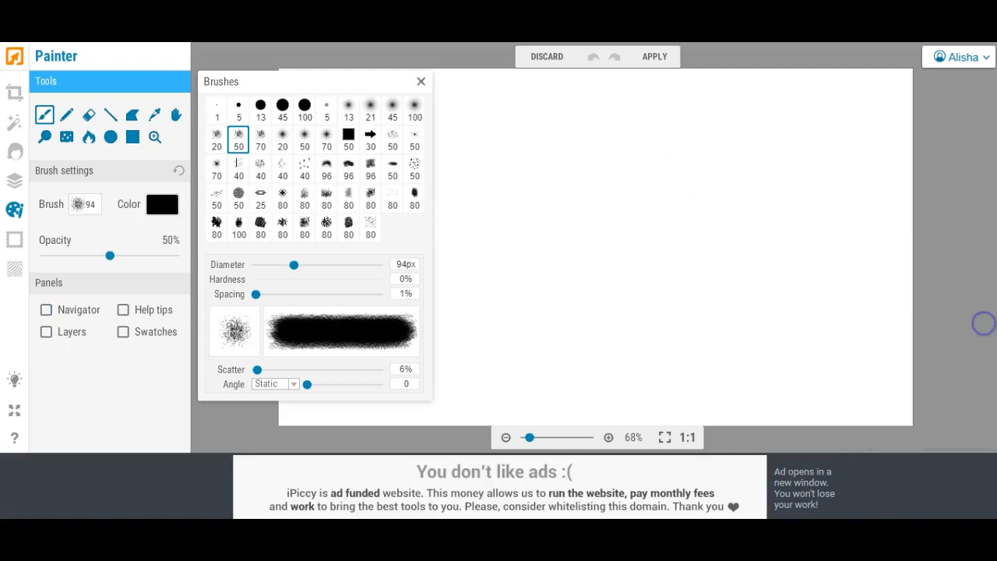
{"action": "left_click", "coordinate": [421, 84]}
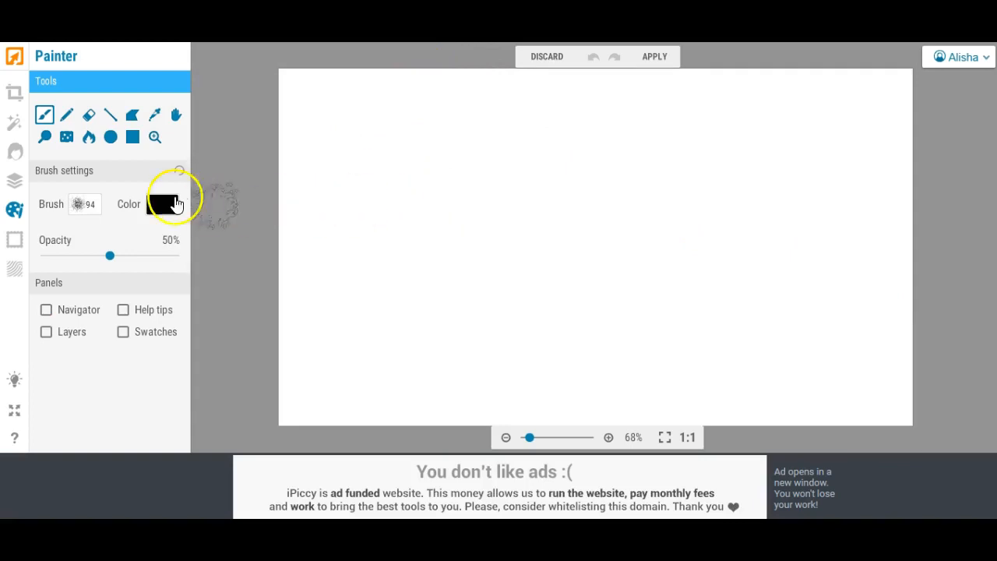
- Set the brush color to light pink F095DD
{"action": "left_click", "coordinate": [156, 212]}
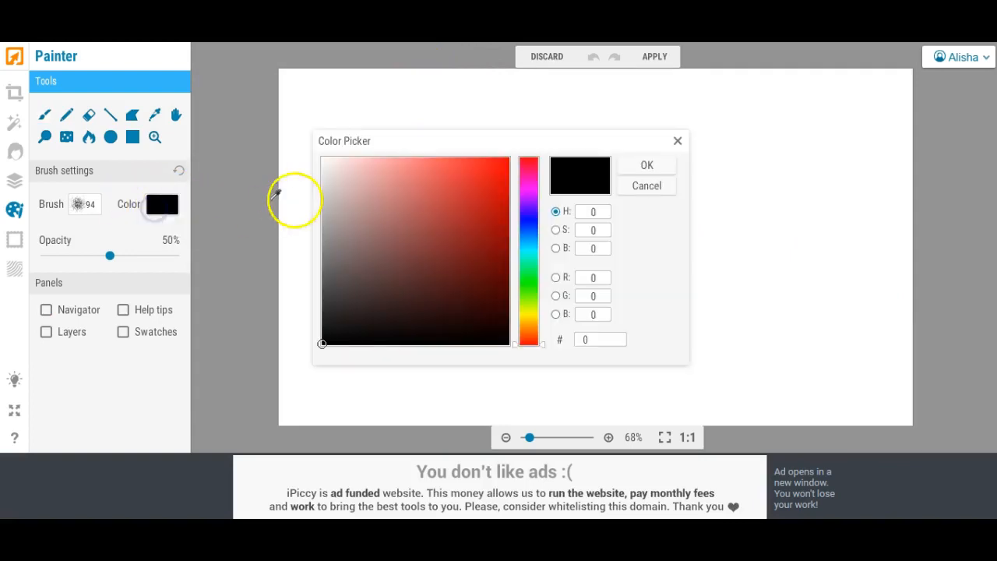
{"action": "left_click", "coordinate": [530, 187]}
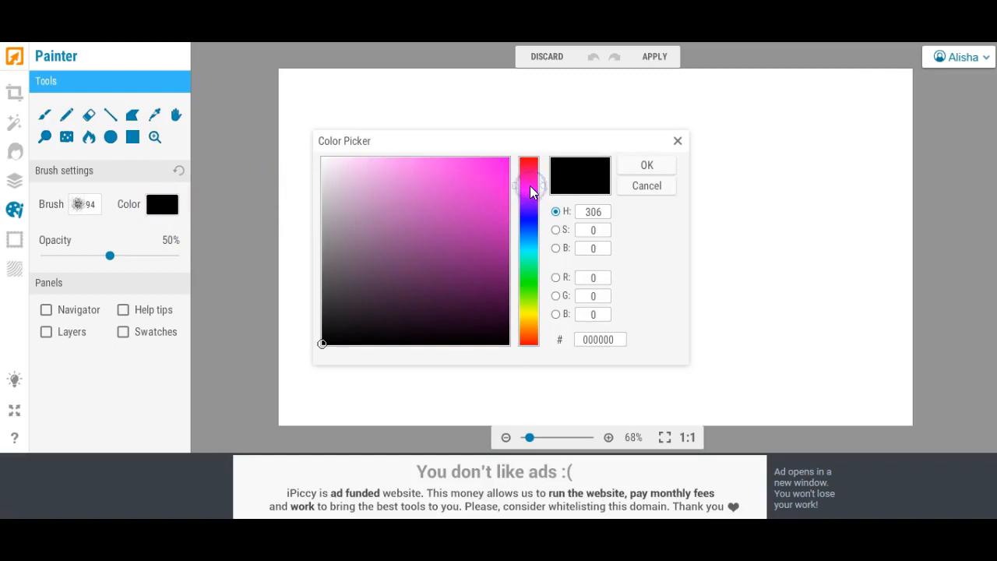
{"action": "left_click", "coordinate": [530, 190]}
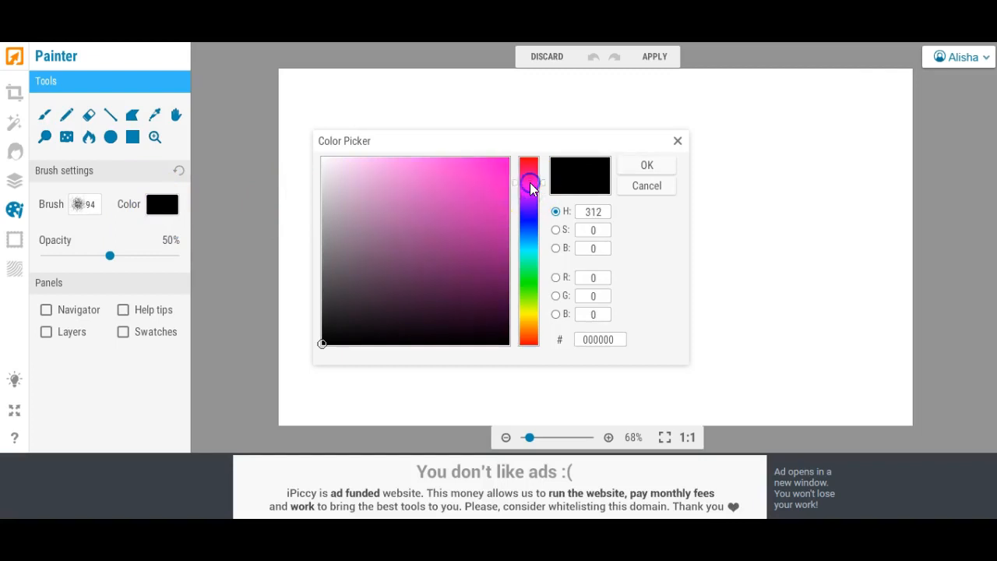
{"action": "left_click", "coordinate": [392, 165]}
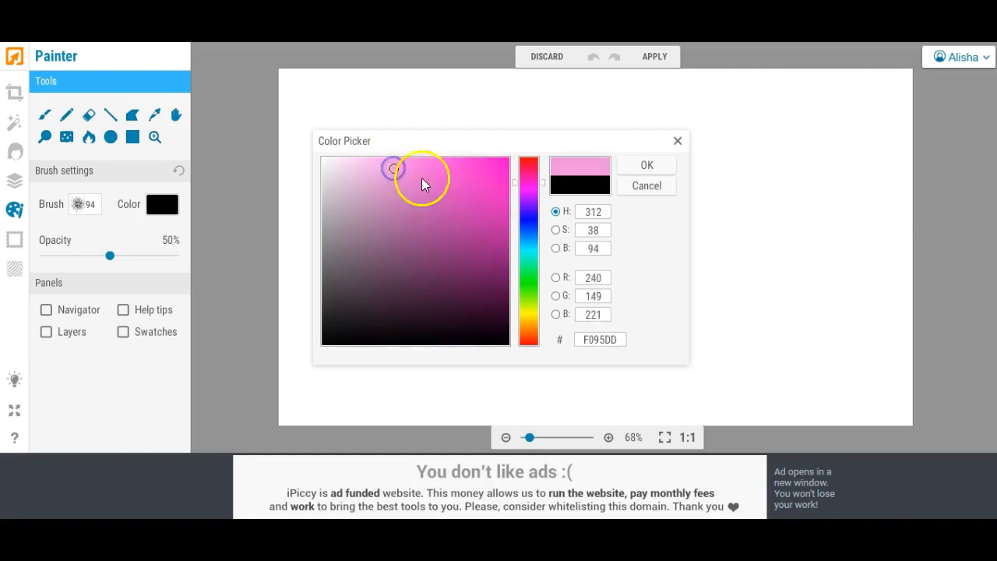
{"action": "left_click", "coordinate": [644, 168]}
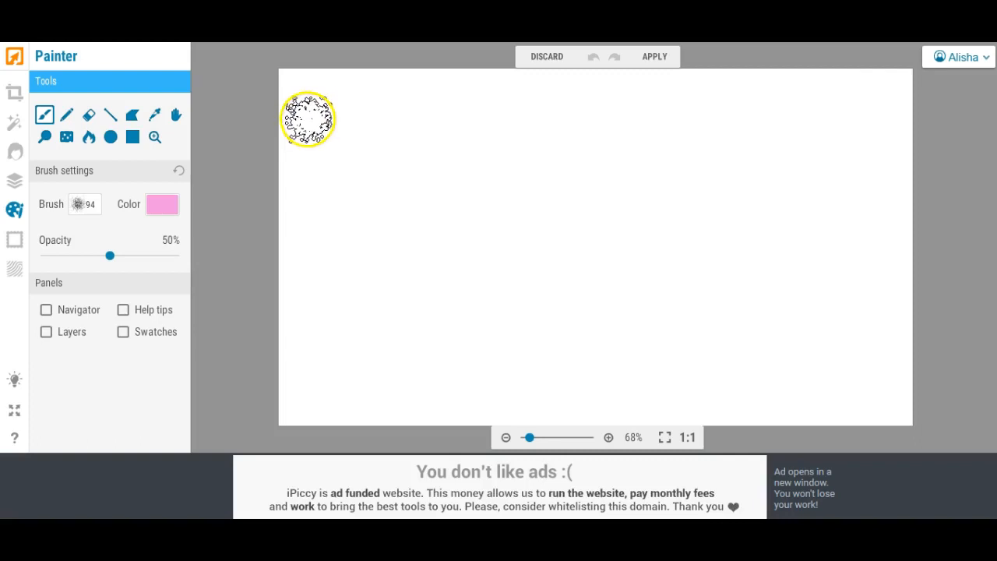
- Paint a wide horizontal pink band across the upper part of the canvas with overlapping watercolor-like strokes
{"action": "left_click_drag", "start_coordinate": [302, 116], "coordinate": [886, 117]}
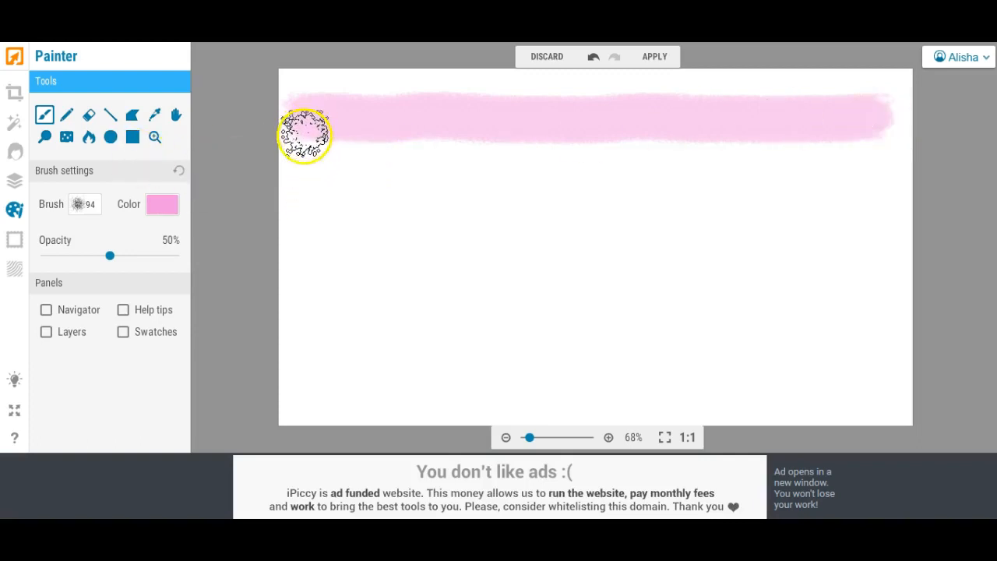
{"action": "left_click_drag", "start_coordinate": [306, 134], "coordinate": [760, 143]}
{"action": "left_click_drag", "start_coordinate": [884, 144], "coordinate": [305, 140]}
{"action": "mouse_move", "coordinate": [854, 127]}
{"action": "left_mouse_down"}
{"action": "mouse_move", "coordinate": [846, 117]}
{"action": "mouse_move", "coordinate": [301, 113]}
{"action": "left_mouse_up"}
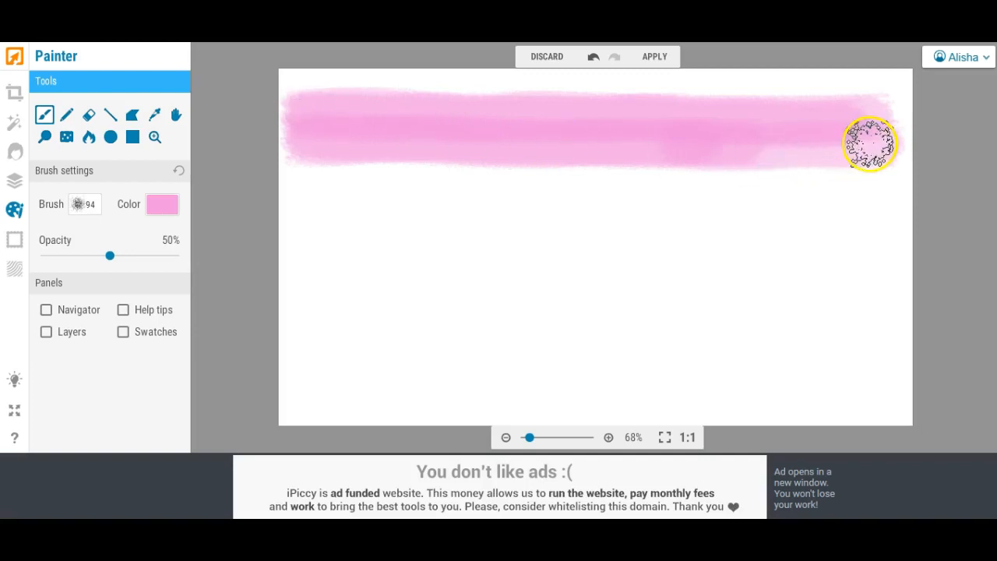
{"action": "left_click_drag", "start_coordinate": [871, 144], "coordinate": [621, 146]}
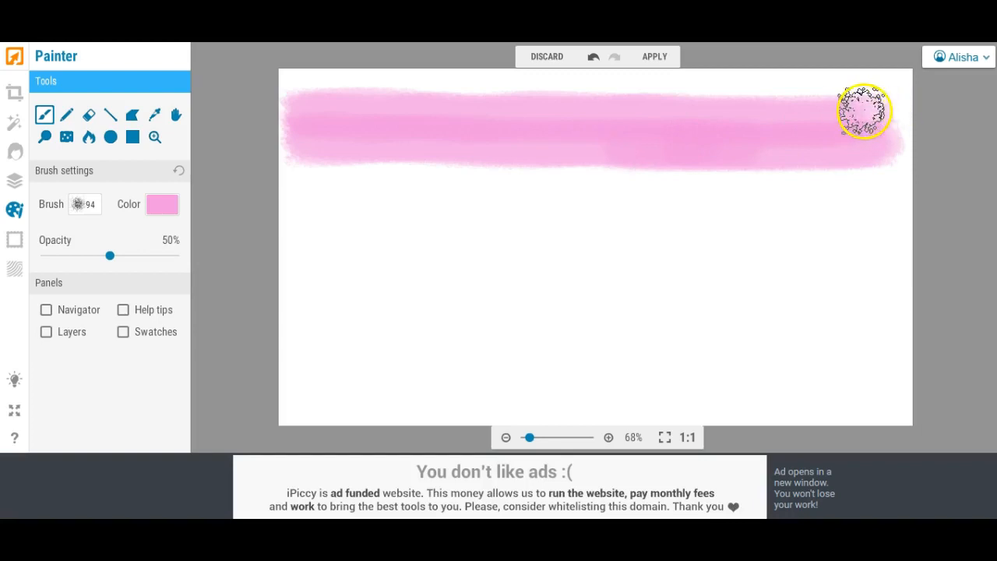
{"action": "mouse_move", "coordinate": [883, 111]}
{"action": "left_mouse_down"}
{"action": "mouse_move", "coordinate": [845, 111]}
{"action": "mouse_move", "coordinate": [865, 127]}
{"action": "left_mouse_up"}
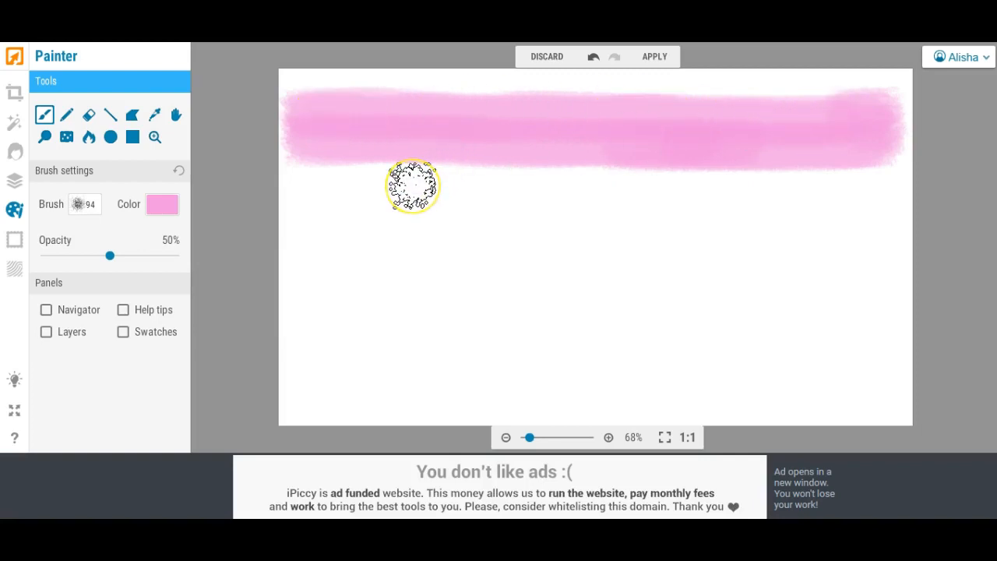
- Change the brush color to light turquoise 88F7F4
{"action": "left_click", "coordinate": [160, 209]}
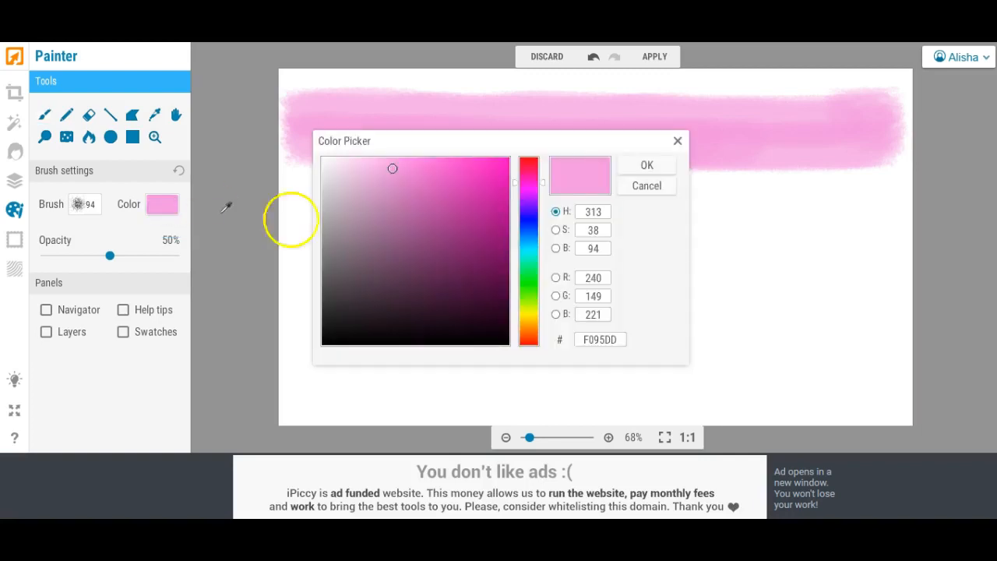
{"action": "left_click", "coordinate": [526, 243]}
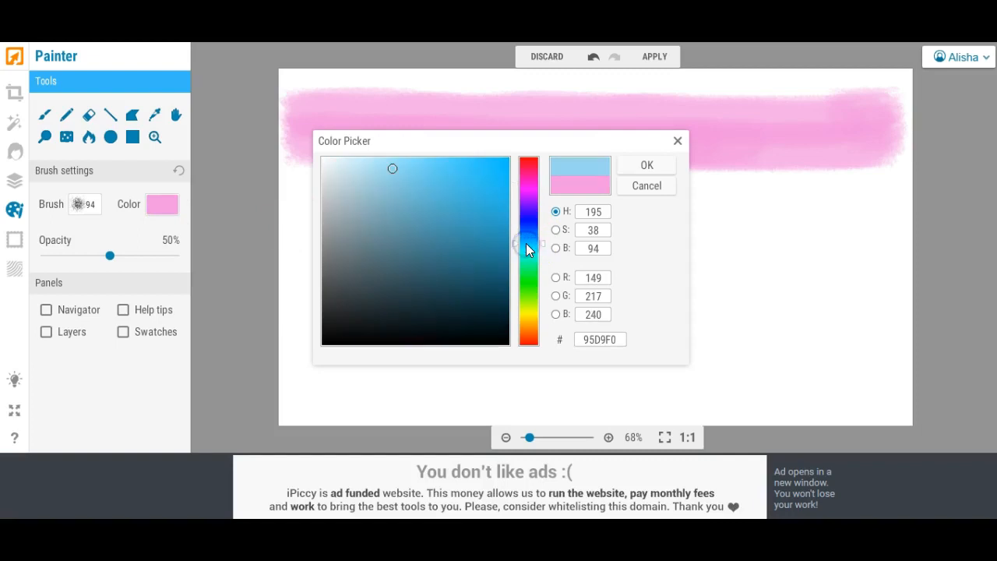
{"action": "left_click_drag", "start_coordinate": [527, 243], "coordinate": [528, 252]}
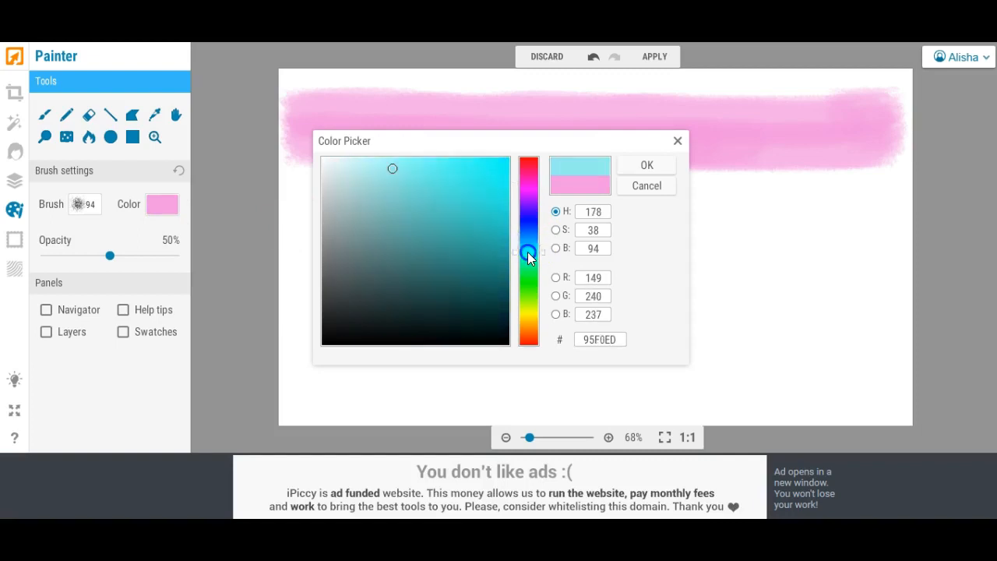
{"action": "mouse_move", "coordinate": [457, 167]}
{"action": "left_mouse_down"}
{"action": "mouse_move", "coordinate": [433, 177]}
{"action": "mouse_move", "coordinate": [418, 166]}
{"action": "left_mouse_up"}
{"action": "left_click", "coordinate": [644, 166]}
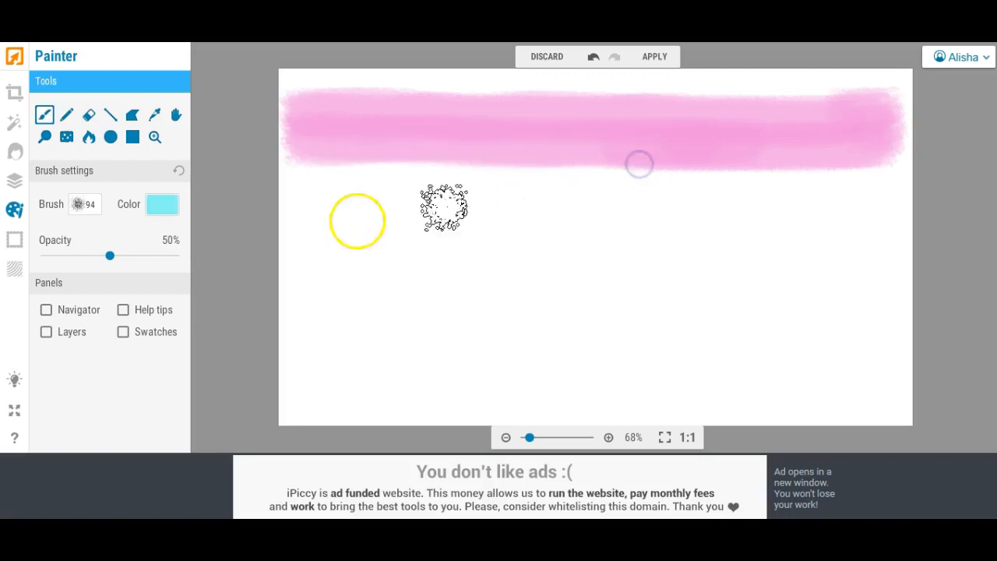
- Paint a wide horizontal turquoise band across the middle of the canvas, below the pink one, with overlapping strokes
{"action": "left_click_drag", "start_coordinate": [308, 223], "coordinate": [880, 227]}
{"action": "mouse_move", "coordinate": [296, 249]}
{"action": "left_mouse_down"}
{"action": "mouse_move", "coordinate": [891, 252]}
{"action": "mouse_move", "coordinate": [879, 250]}
{"action": "left_mouse_up"}
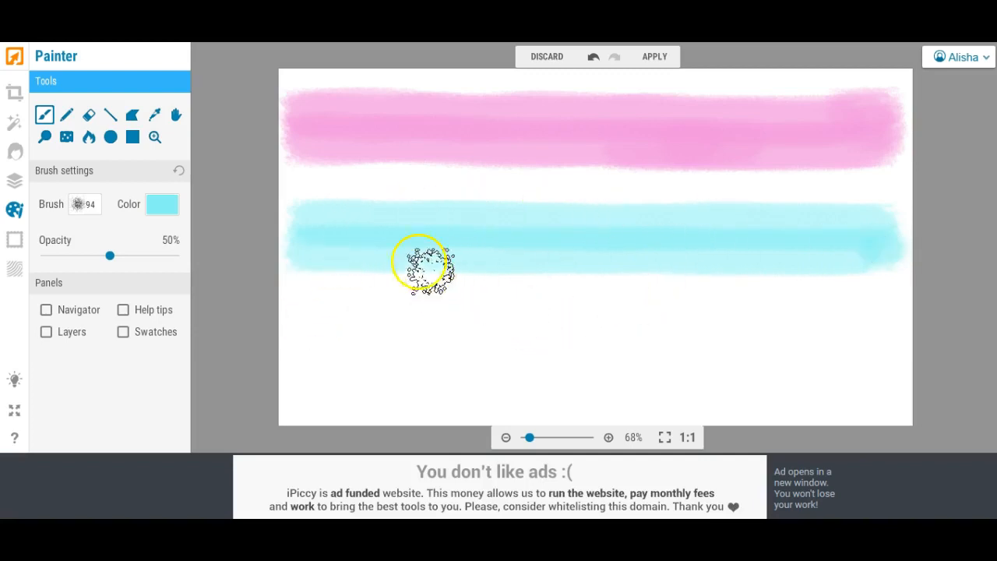
{"action": "left_click", "coordinate": [324, 223]}
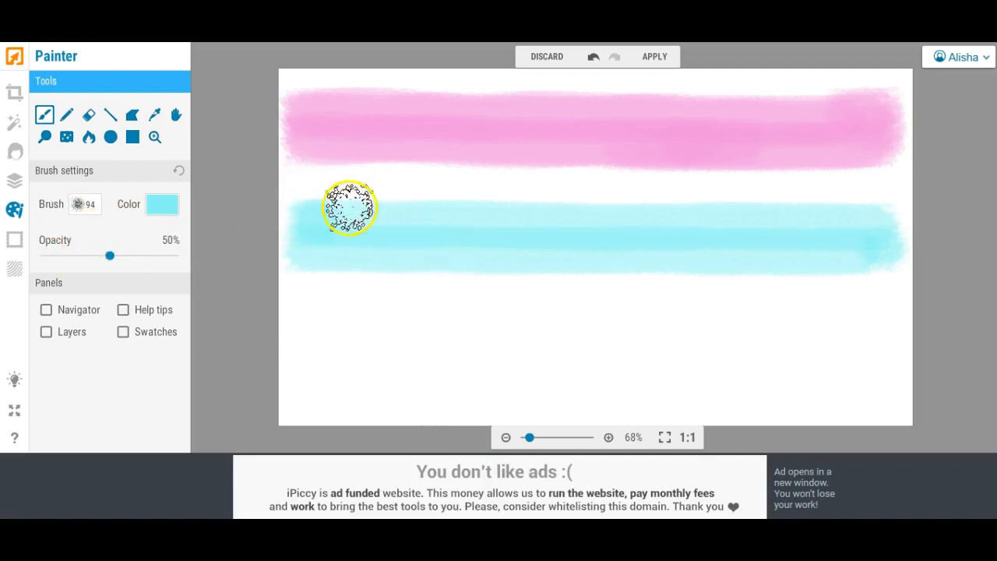
{"action": "left_click_drag", "start_coordinate": [350, 224], "coordinate": [881, 225]}
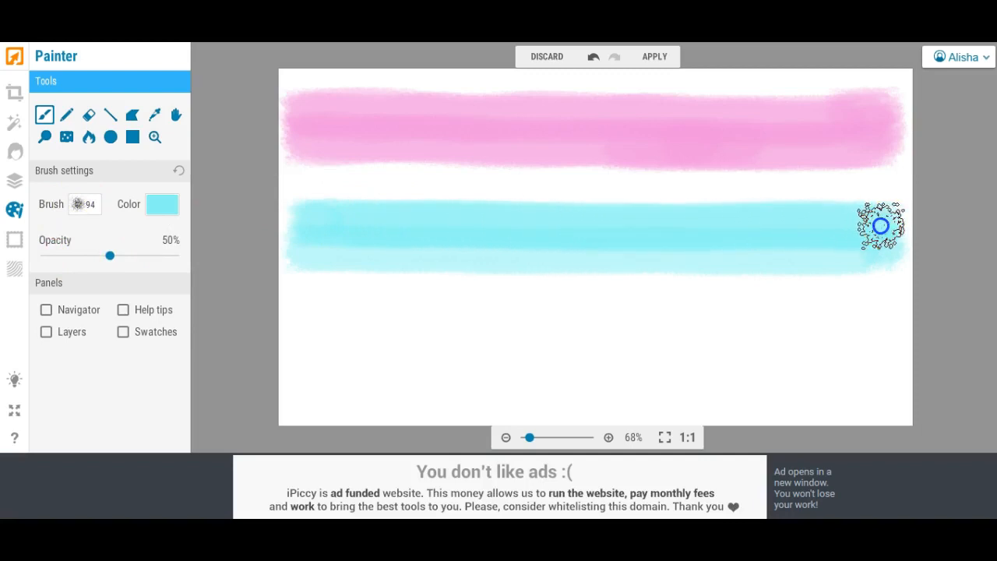
{"action": "left_click_drag", "start_coordinate": [311, 246], "coordinate": [883, 262]}
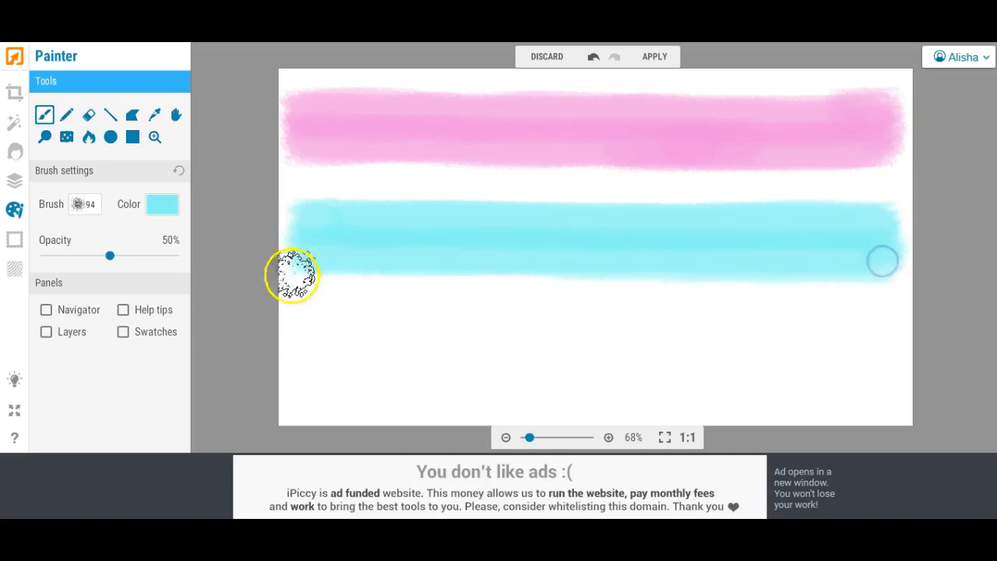
- Change the brush color to yellow-green E0F567
{"action": "left_click", "coordinate": [162, 206]}
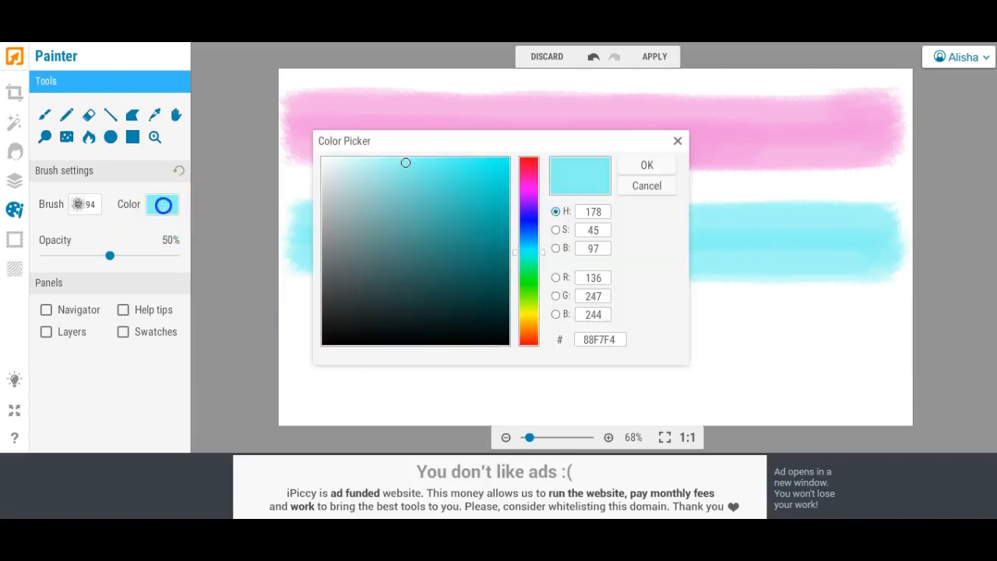
{"action": "left_click", "coordinate": [531, 308]}
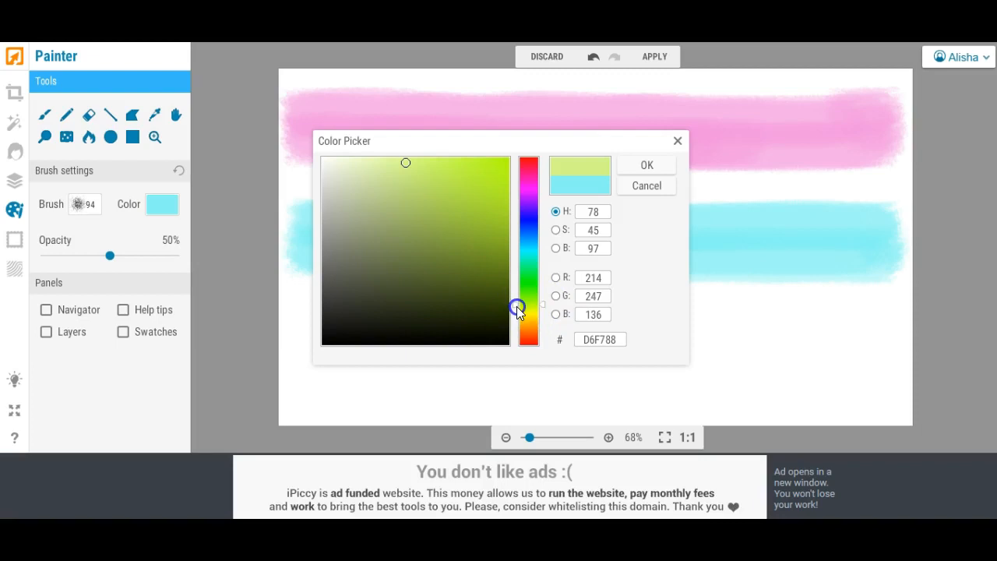
{"action": "left_click", "coordinate": [529, 311]}
{"action": "left_click", "coordinate": [526, 308]}
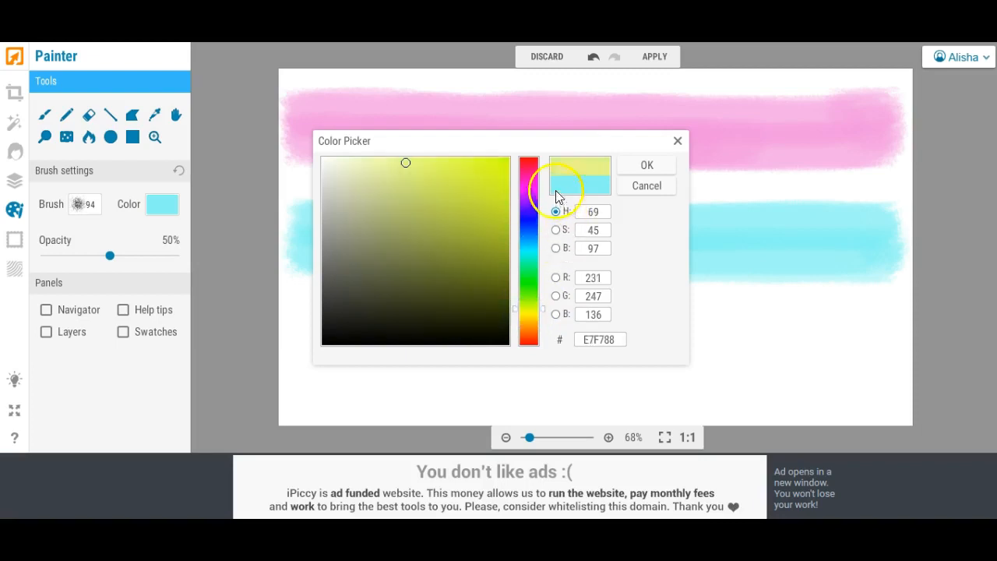
{"action": "mouse_move", "coordinate": [411, 164]}
{"action": "left_mouse_down"}
{"action": "mouse_move", "coordinate": [409, 173]}
{"action": "mouse_move", "coordinate": [448, 164]}
{"action": "left_mouse_up"}
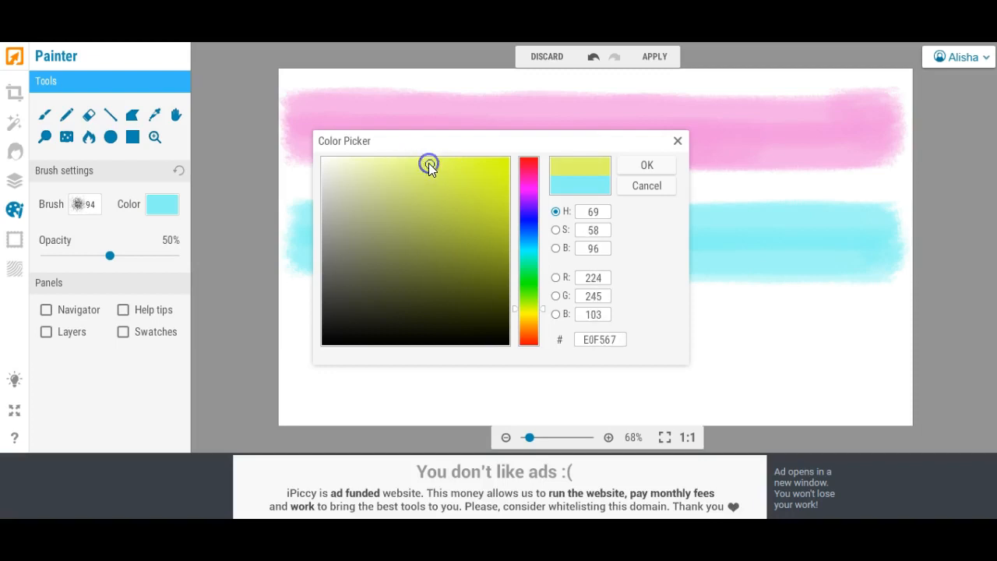
{"action": "left_click", "coordinate": [642, 164]}
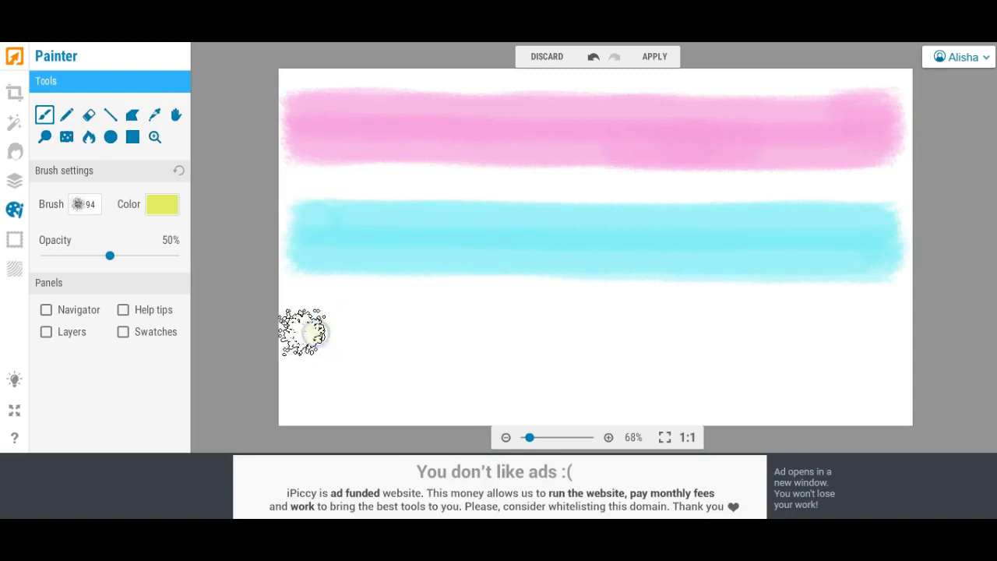
- Paint a wide horizontal yellow-green band across the lower part of the canvas, below the turquoise one, with overlapping strokes
{"action": "left_click_drag", "start_coordinate": [303, 332], "coordinate": [883, 325]}
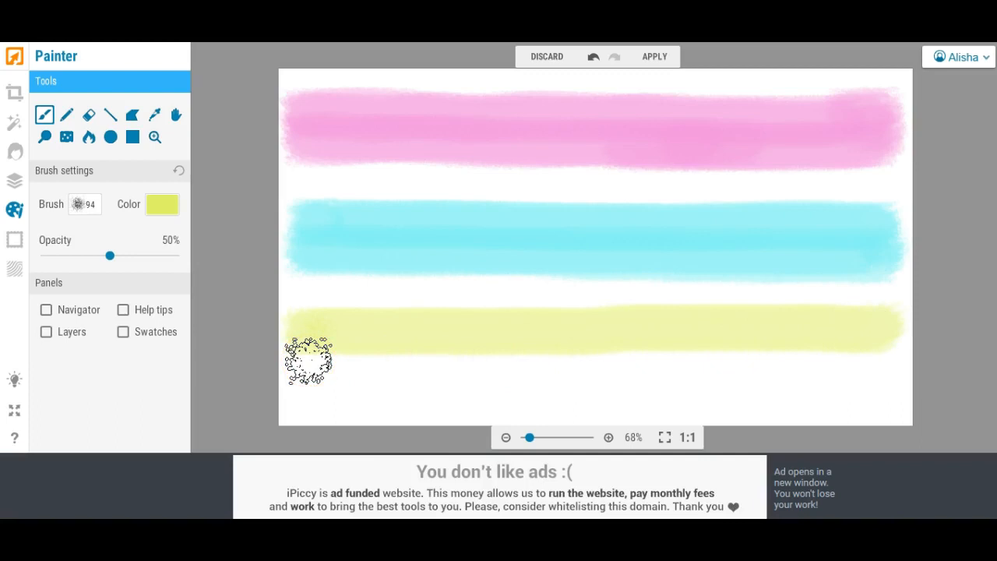
{"action": "left_click", "coordinate": [322, 360]}
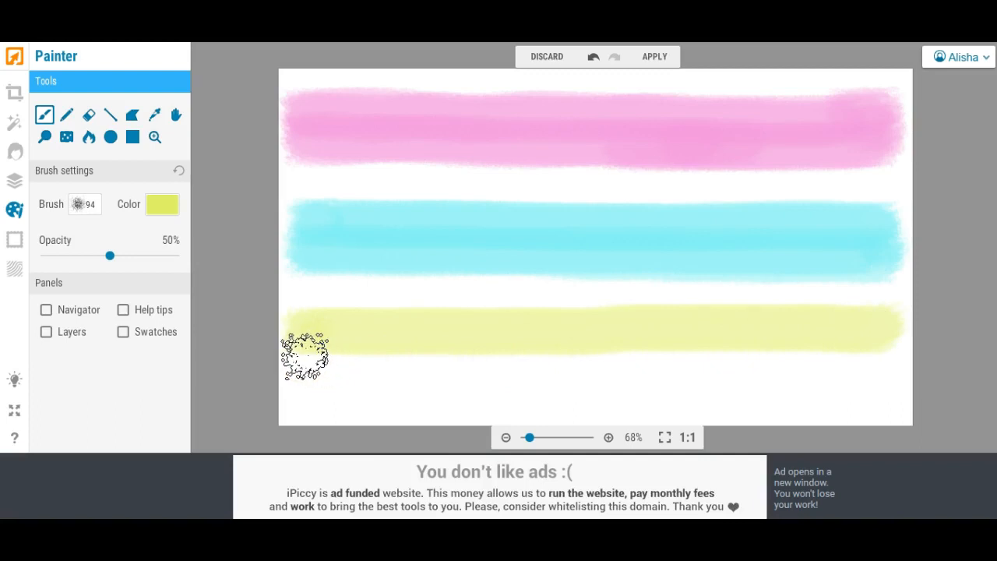
{"action": "mouse_move", "coordinate": [304, 357]}
{"action": "left_mouse_down"}
{"action": "mouse_move", "coordinate": [888, 357]}
{"action": "mouse_move", "coordinate": [300, 364]}
{"action": "left_mouse_up"}
{"action": "left_click_drag", "start_coordinate": [307, 325], "coordinate": [878, 325]}
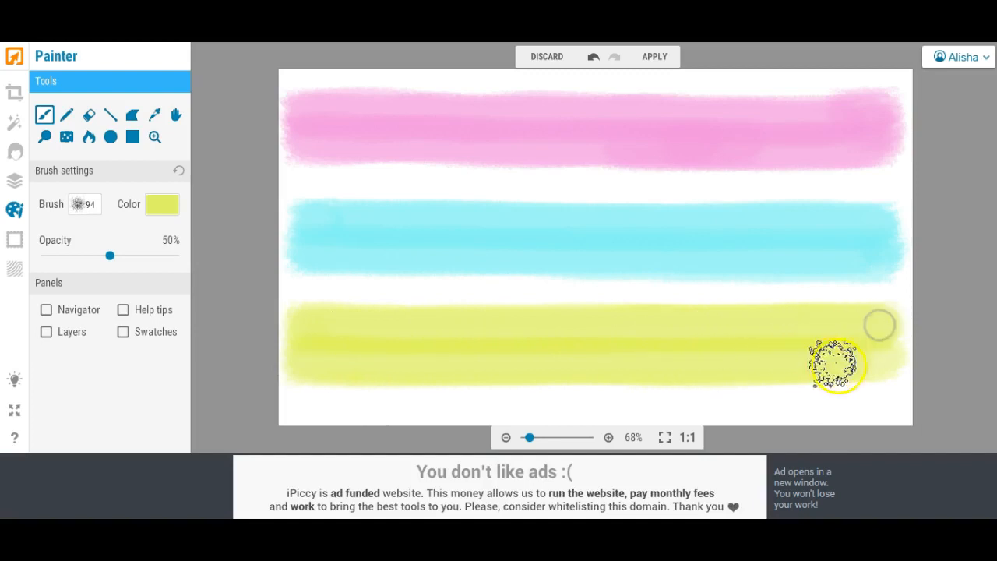